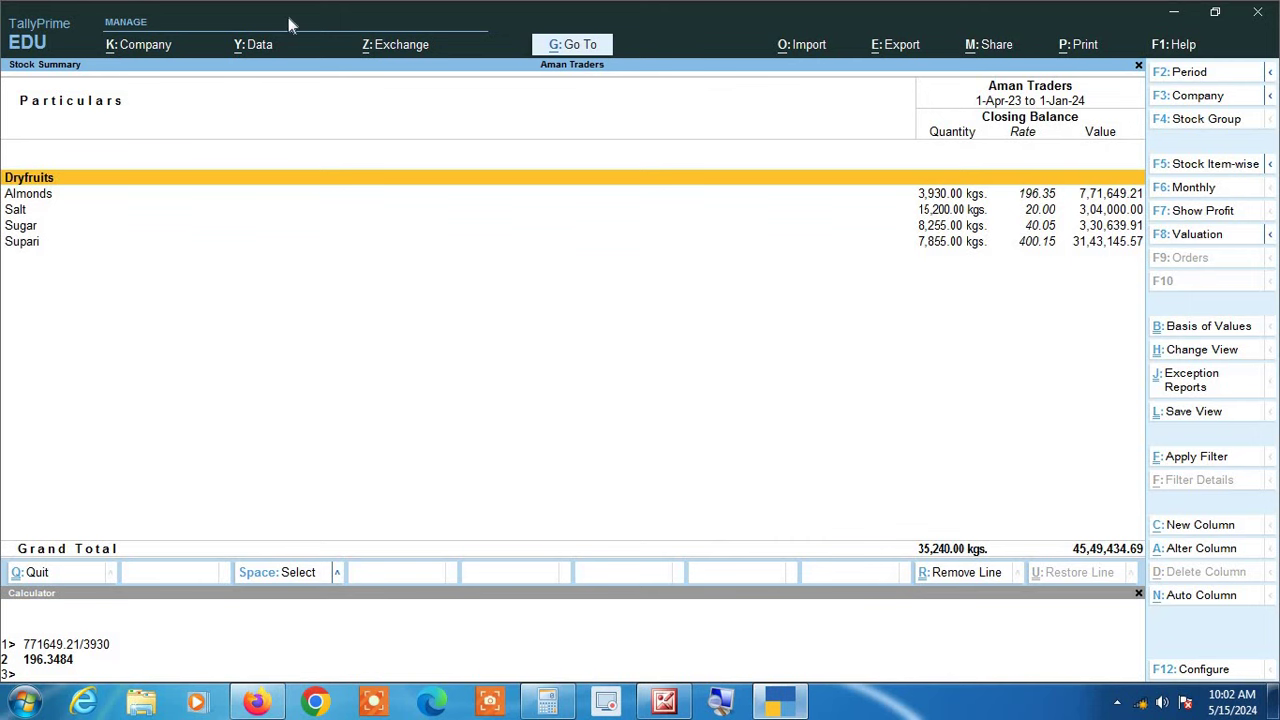
Step: Open the monthly summary of the Almonds stock item and review its monthly movements from January back to April
{"action": "key", "text": "Down"}
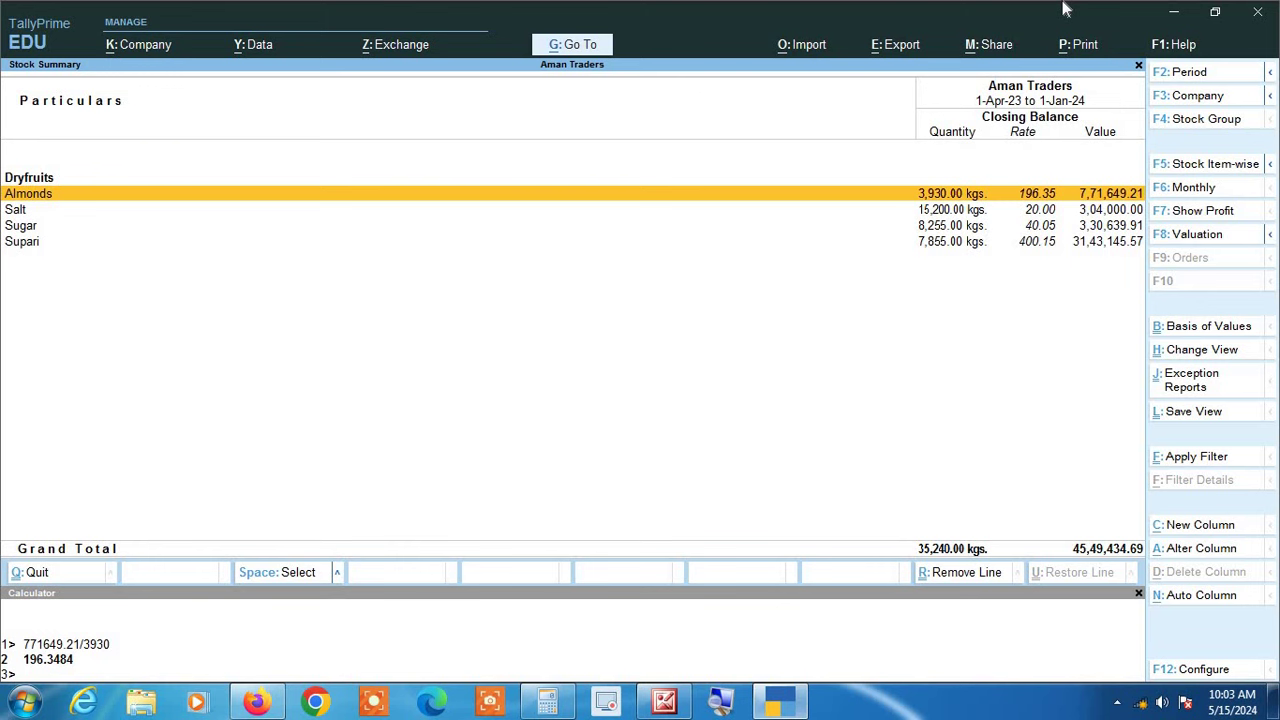
{"action": "key", "text": "Return"}
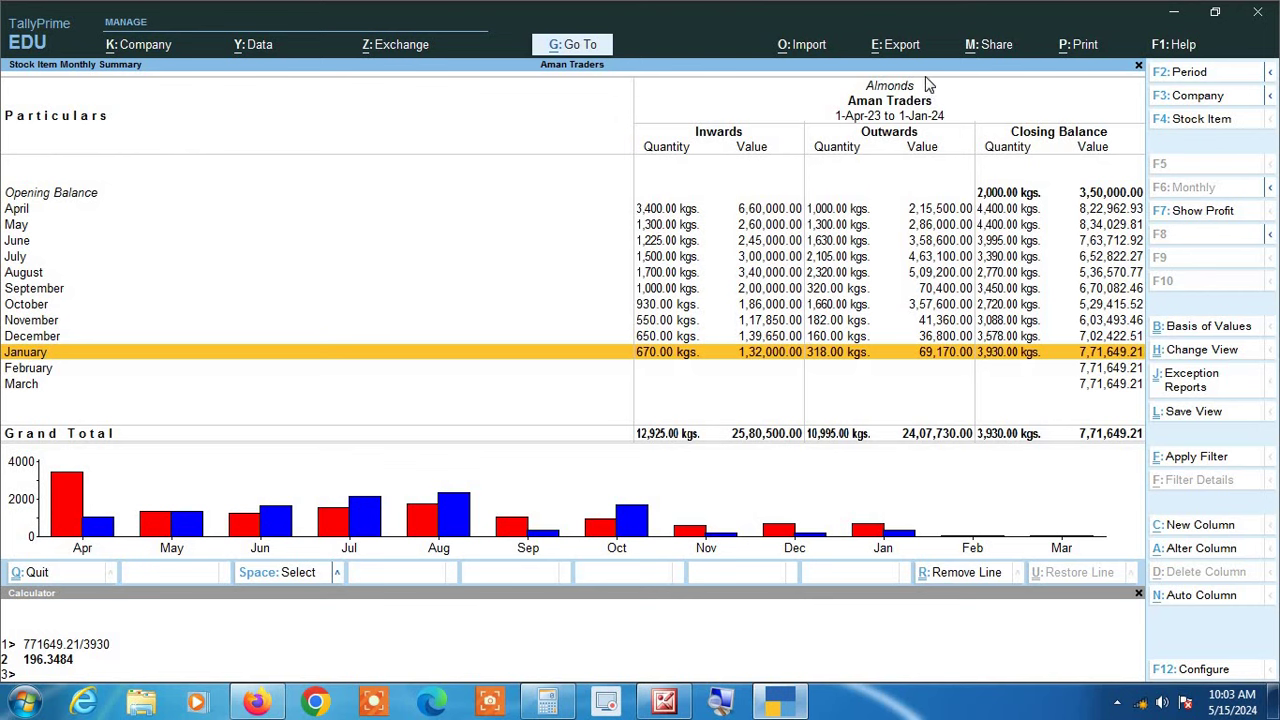
{"action": "key", "text": "Up"}
{"action": "key", "text": "Up"}
{"action": "key", "text": "Up"}
{"action": "key", "text": "Up"}
{"action": "key", "text": "Up"}
{"action": "key", "text": "Up"}
{"action": "key", "text": "Up"}
{"action": "key", "text": "Up"}
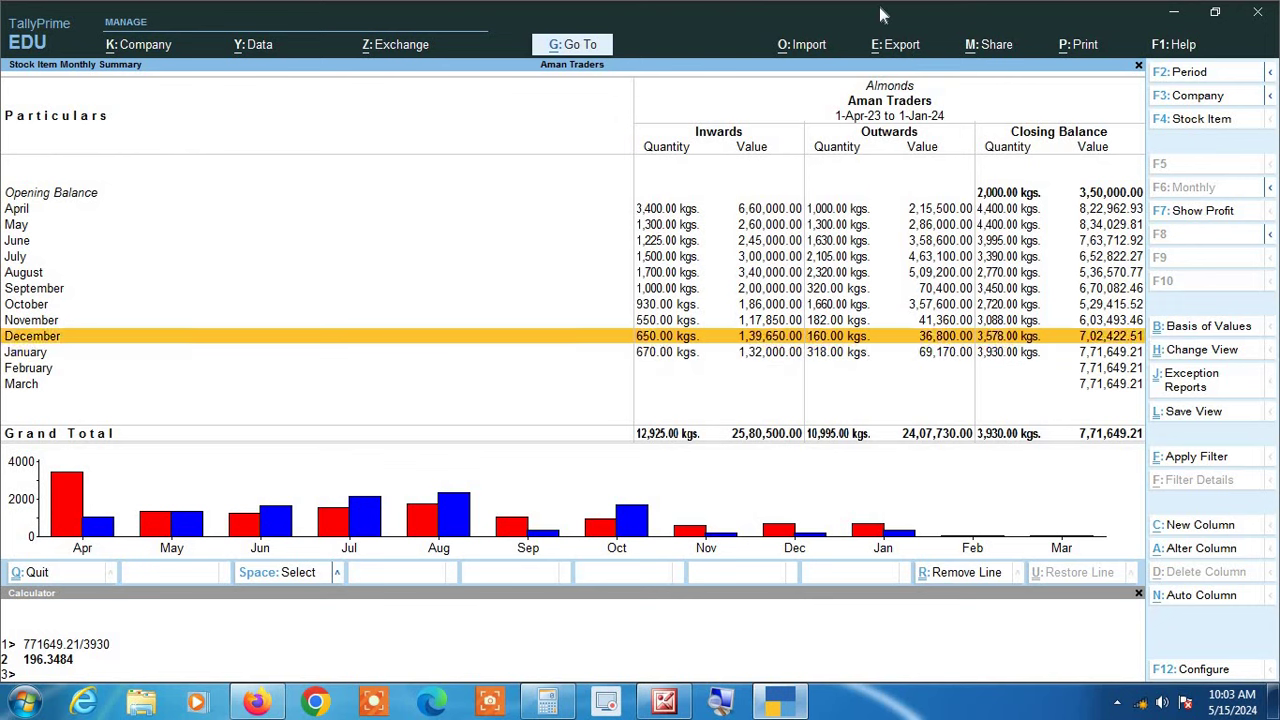
{"action": "key", "text": "Up"}
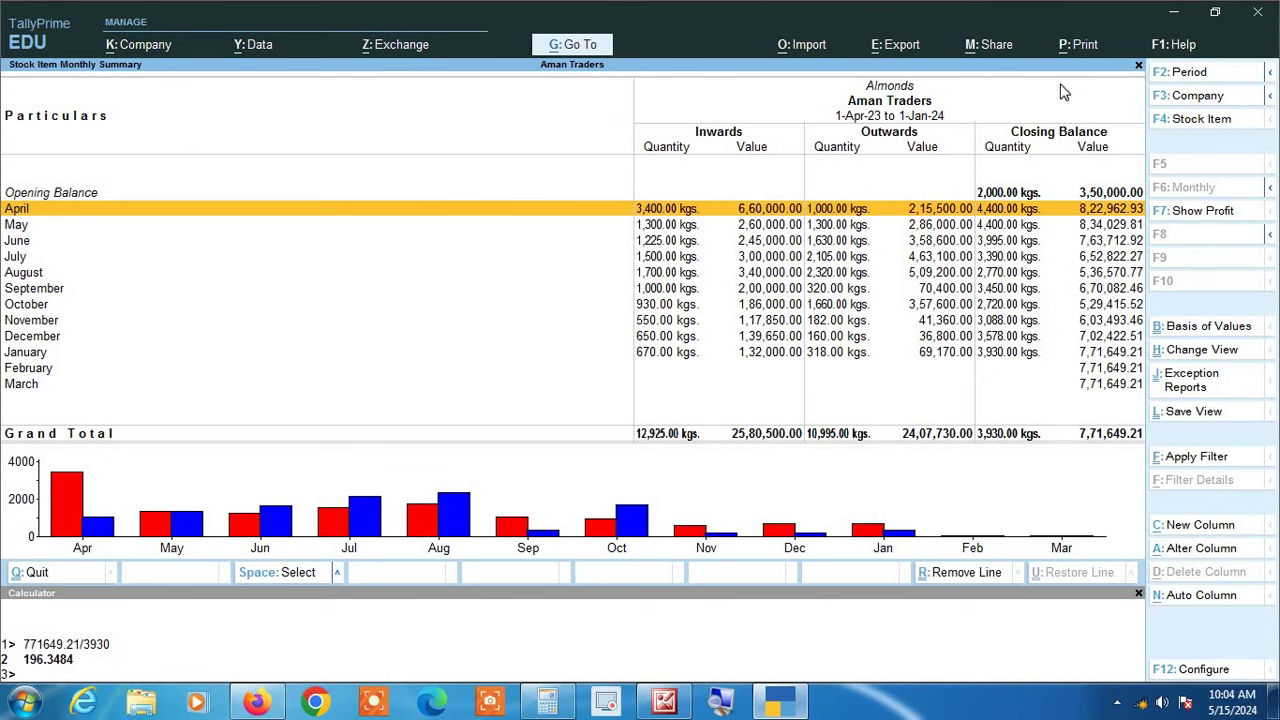
Step: Open the list of October stock vouchers for Almonds from the monthly summary
{"action": "key", "text": "Down"}
{"action": "key", "text": "Down"}
{"action": "key", "text": "Down"}
{"action": "key", "text": "Down"}
{"action": "key", "text": "Down"}
{"action": "key", "text": "Down"}
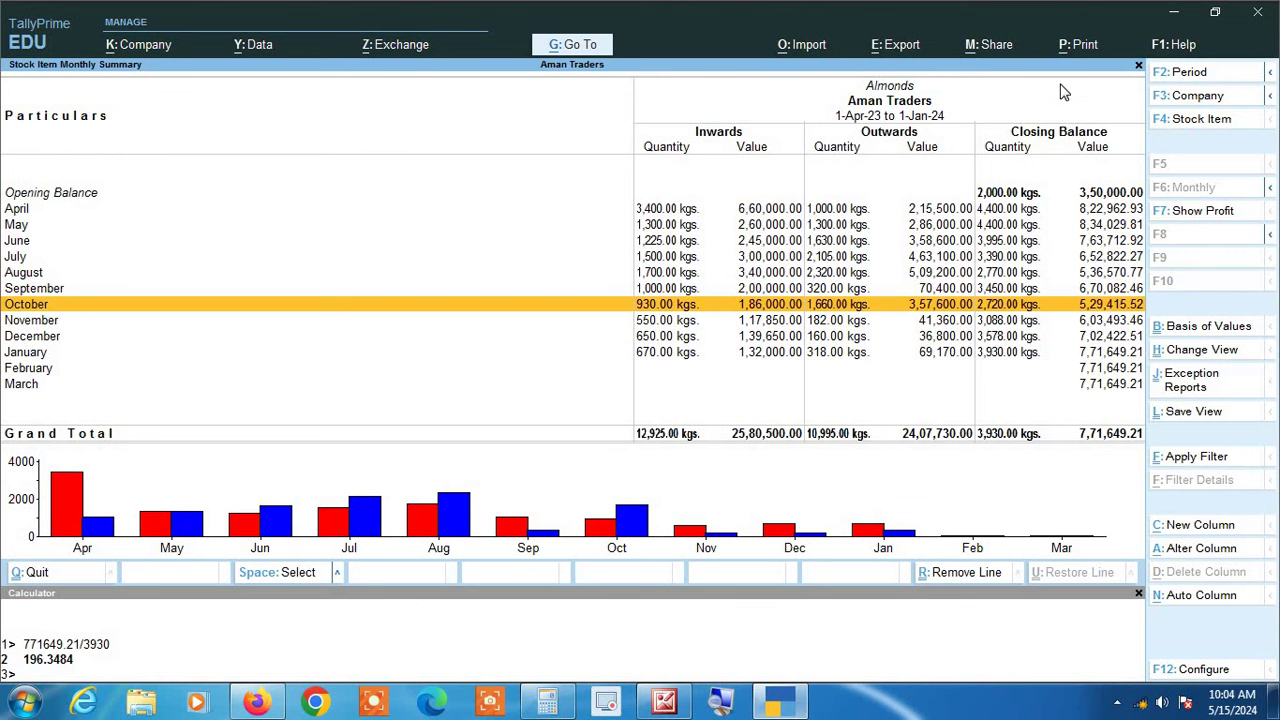
{"action": "key", "text": "Return"}
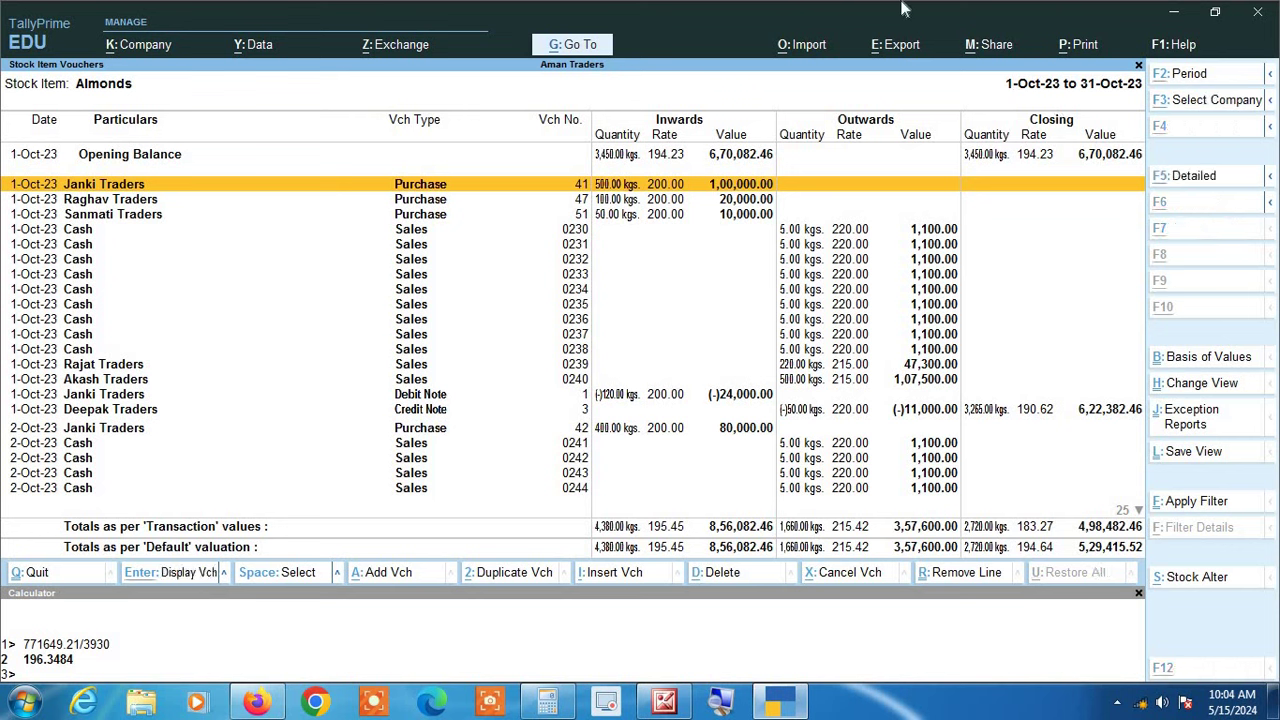
{"action": "key", "text": "F2"}
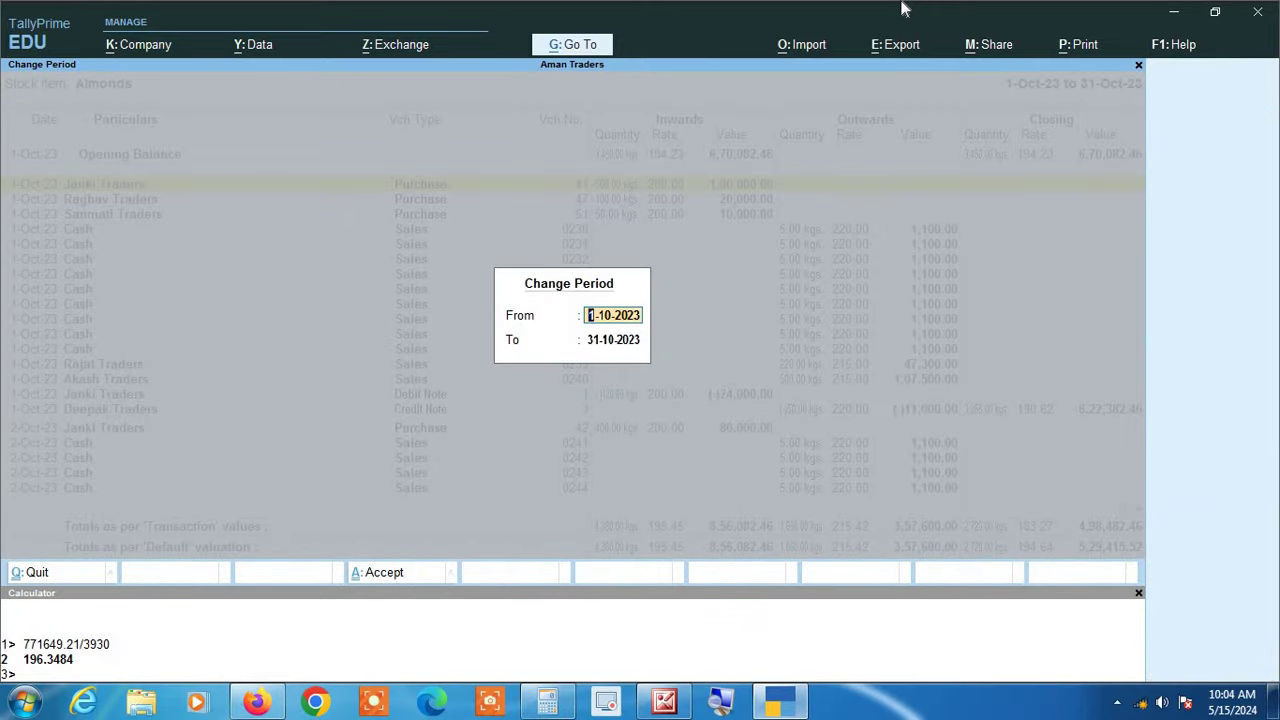
{"action": "key", "text": "BackSpace"}
{"action": "key", "text": "Escape"}
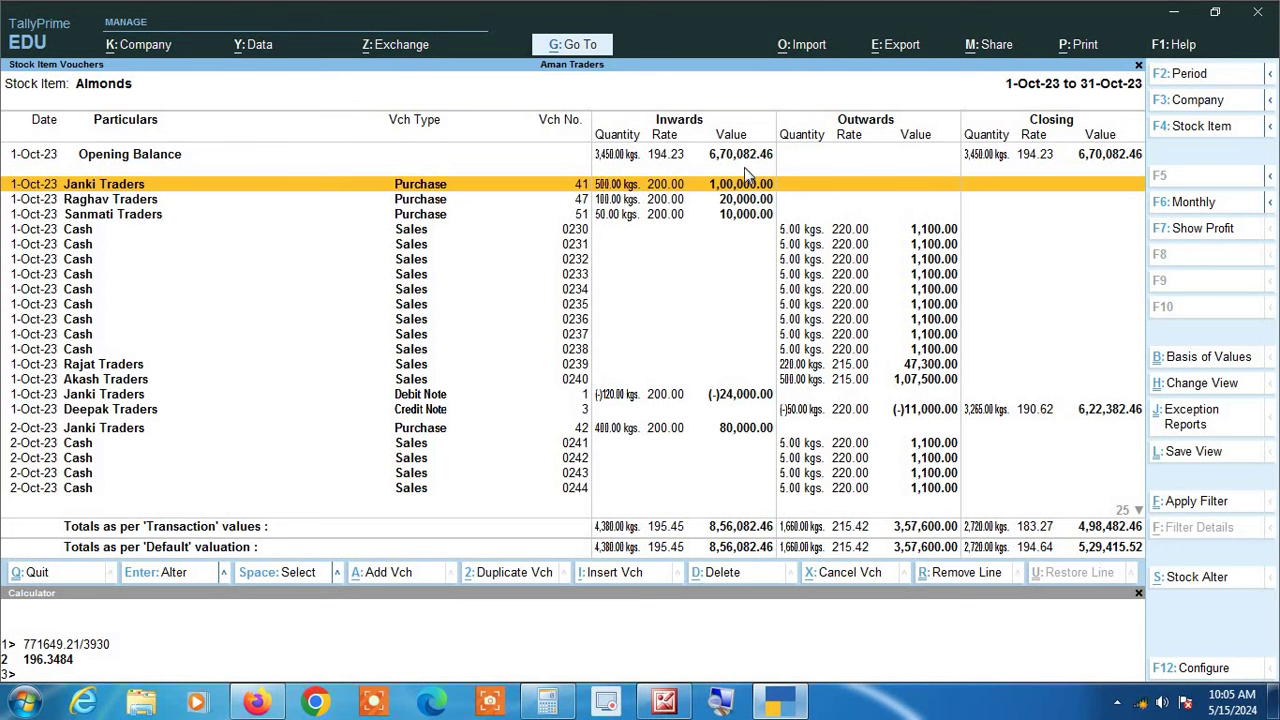
Step: View the 1-Oct-23 sales voucher of Rajat Traders for 220 kgs of Almonds, and return to the item's monthly summary
{"action": "key", "text": "Down"}
{"action": "key", "text": "Down"}
{"action": "key", "text": "Down"}
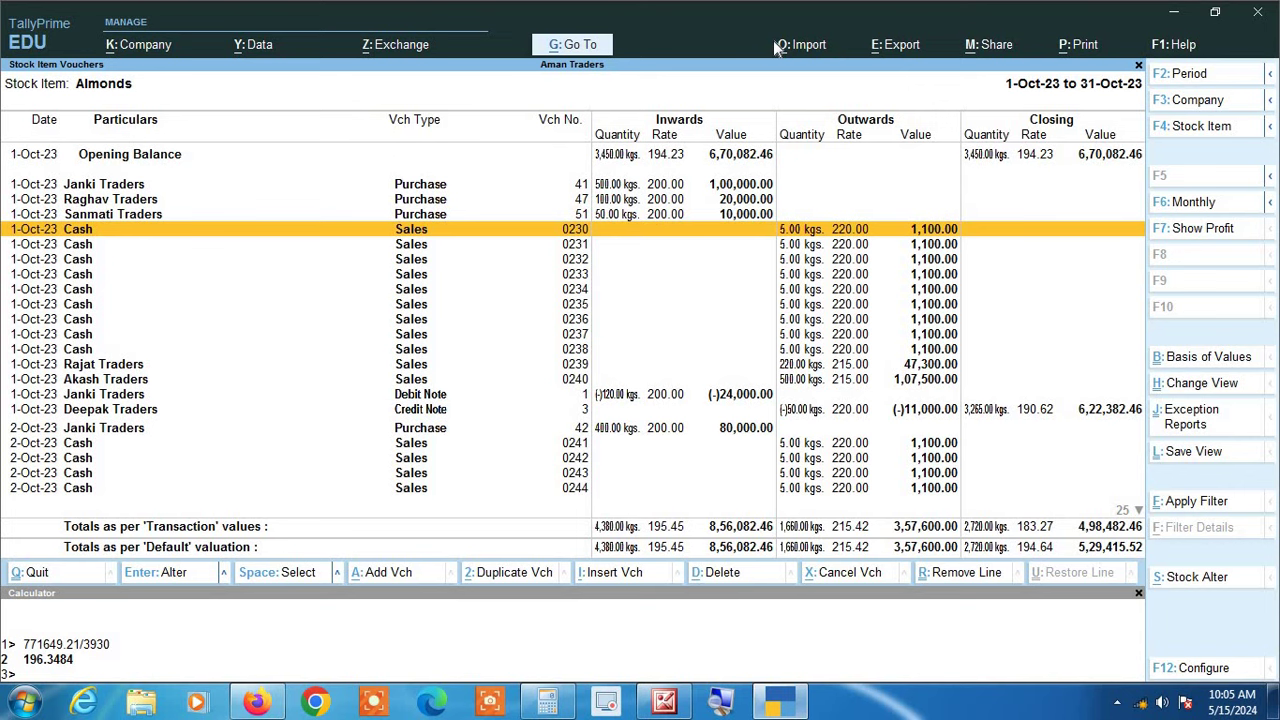
{"action": "key", "text": "Down"}
{"action": "key", "text": "Down"}
{"action": "key", "text": "Down"}
{"action": "key", "text": "Down"}
{"action": "key", "text": "Down"}
{"action": "key", "text": "Down"}
{"action": "key", "text": "Down"}
{"action": "key", "text": "Down"}
{"action": "key", "text": "Down"}
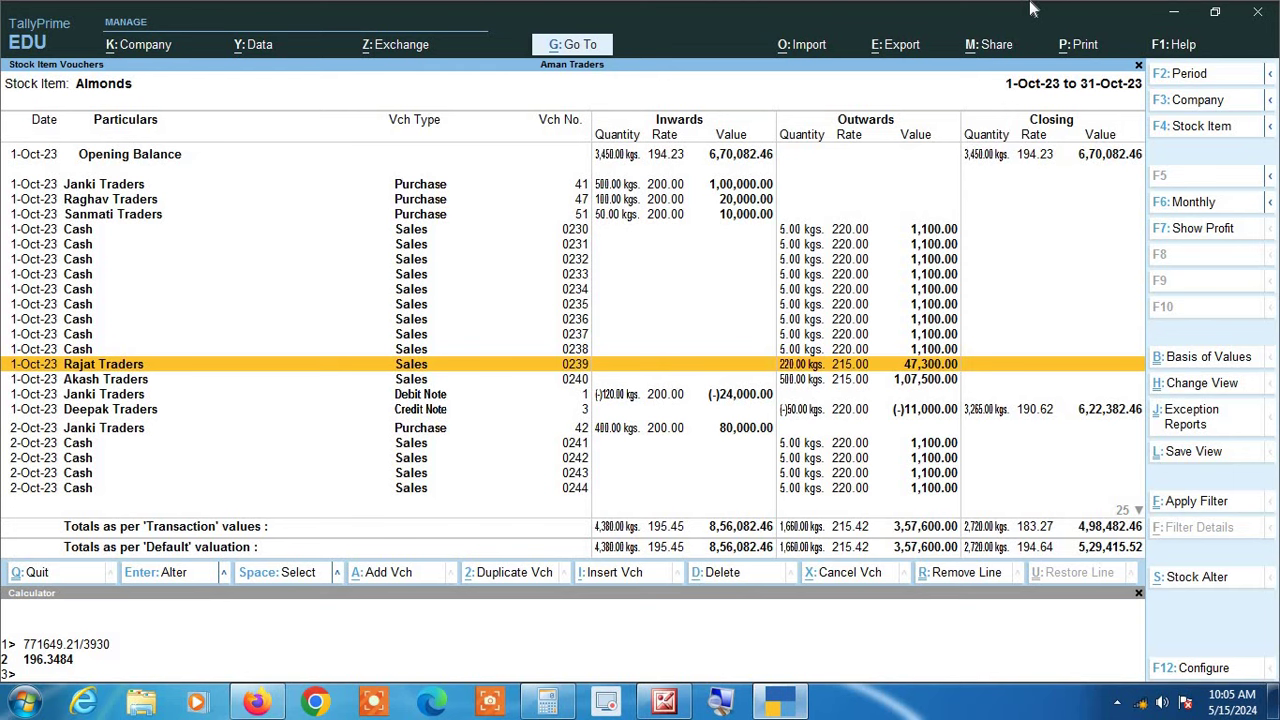
{"action": "key", "text": "Return"}
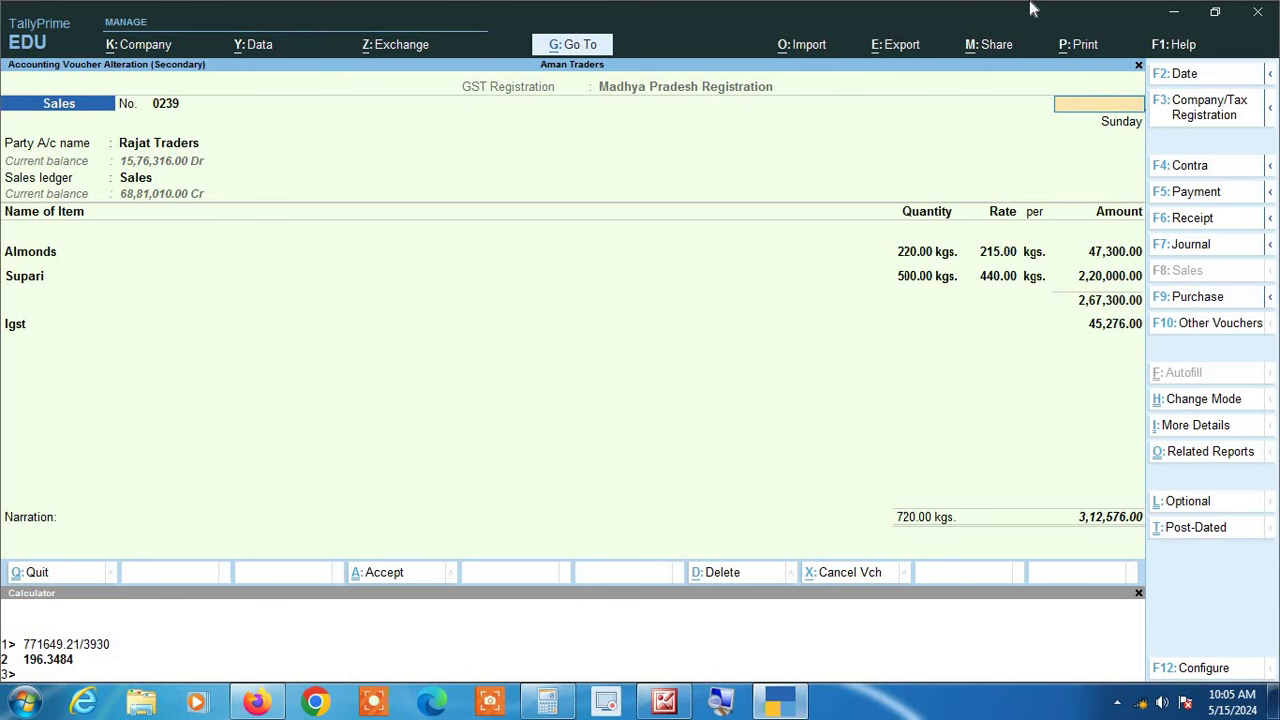
{"action": "key", "text": "Escape"}
{"action": "key", "text": "Return"}
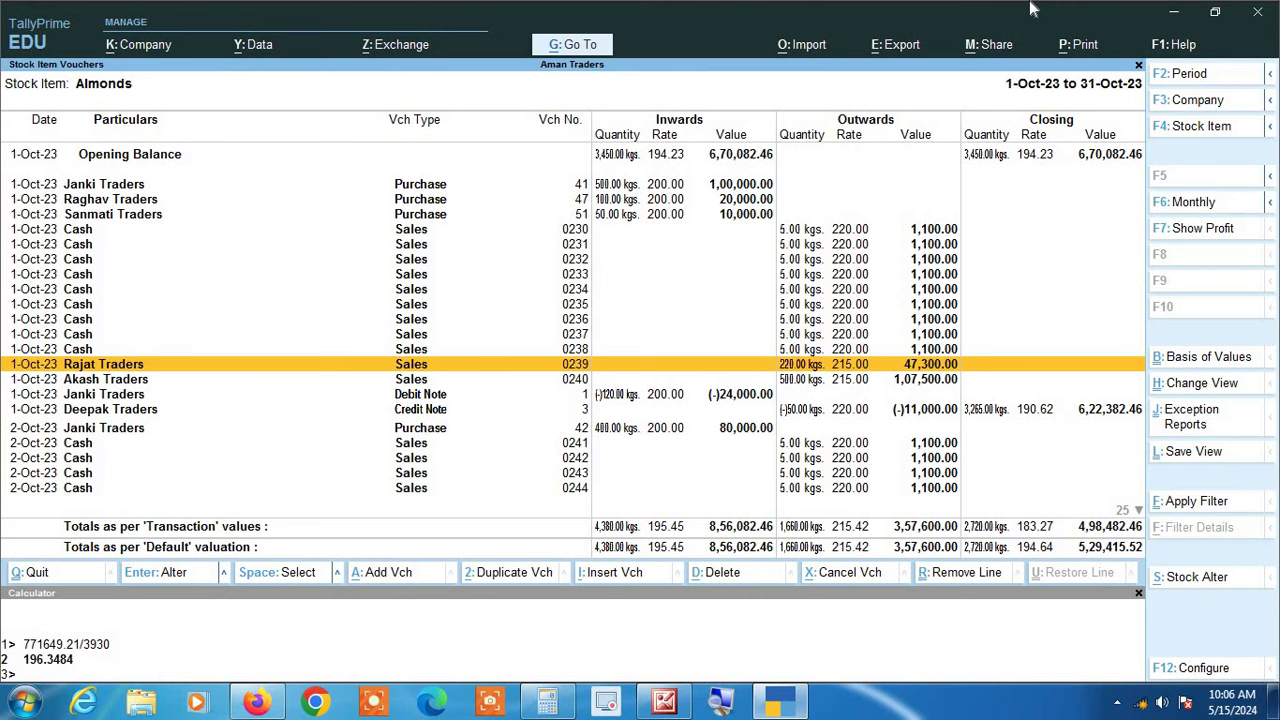
{"action": "key", "text": "Escape"}
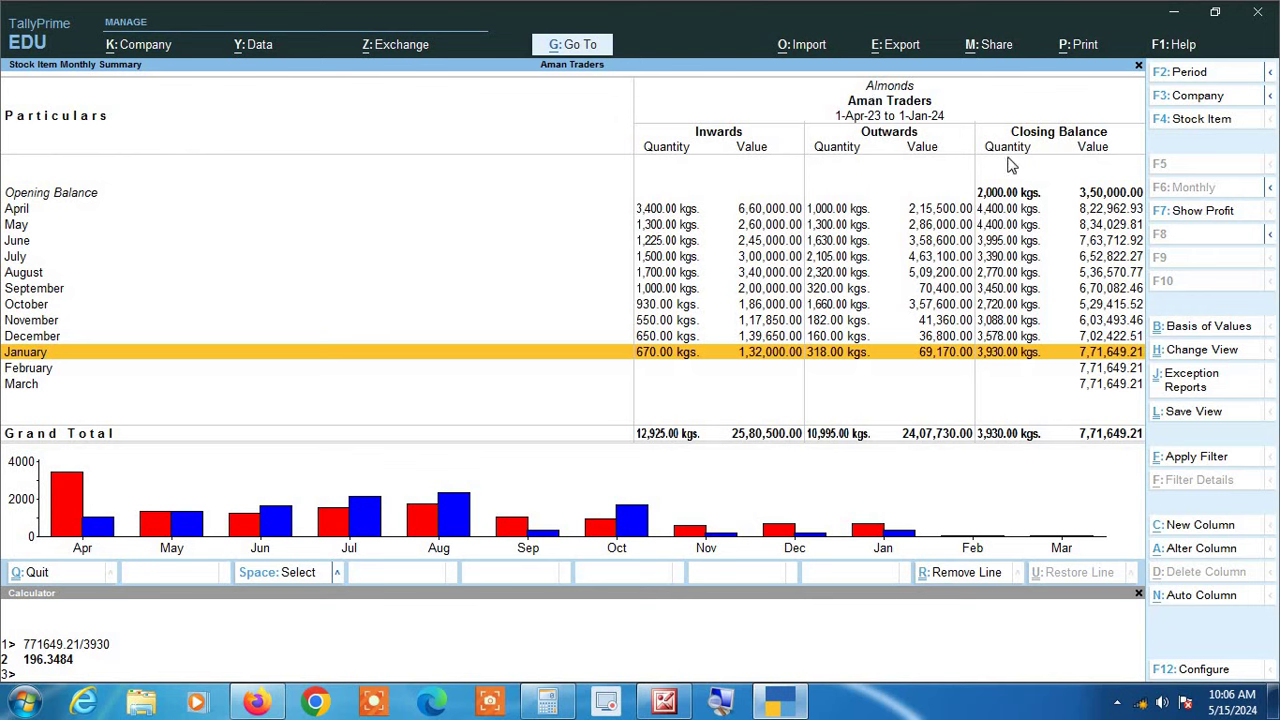
Step: Switch the monthly summary to the Sugar stock item
{"action": "left_click", "coordinate": [1205, 120]}
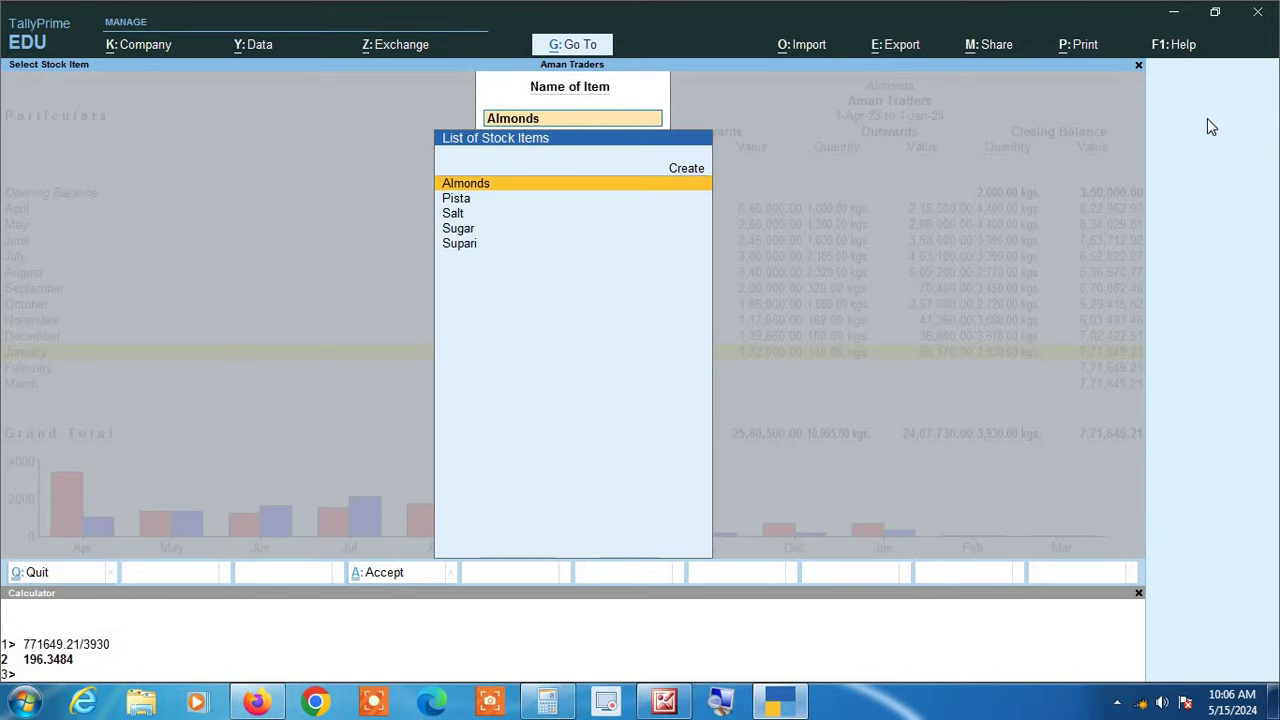
{"action": "key", "text": "Down"}
{"action": "key", "text": "Down"}
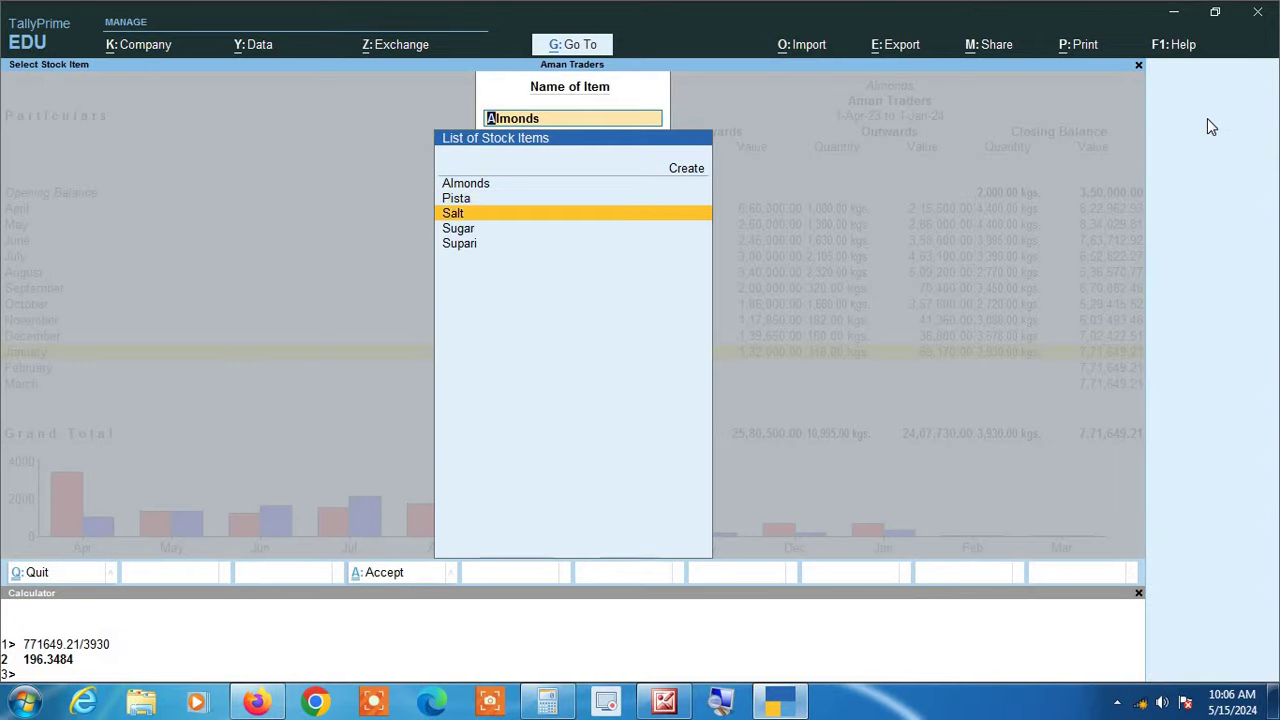
{"action": "key", "text": "Down"}
{"action": "key", "text": "Return"}
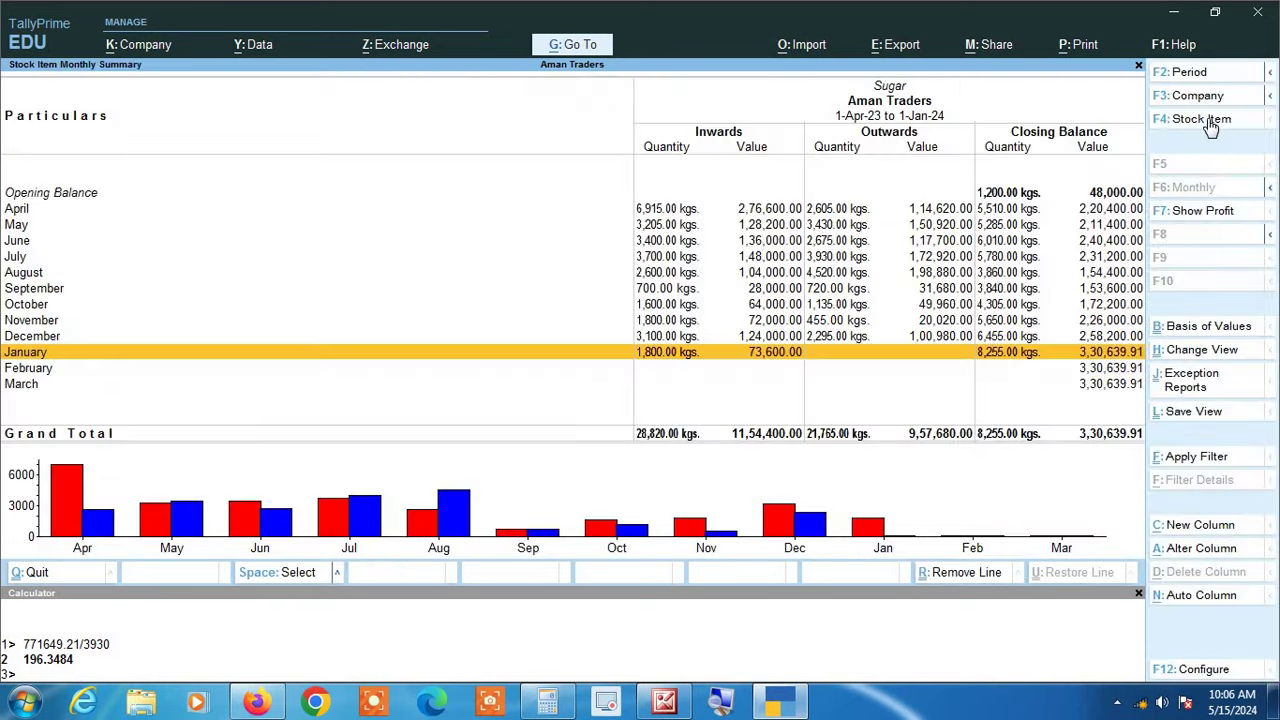